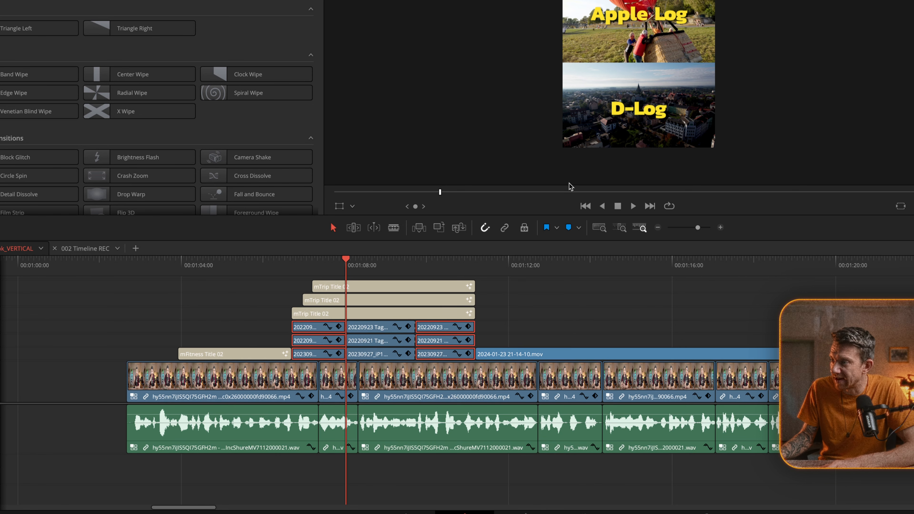
Play the three-clip split-screen section and move the playhead to its first cut at 00:01:08:01
click(321, 266)
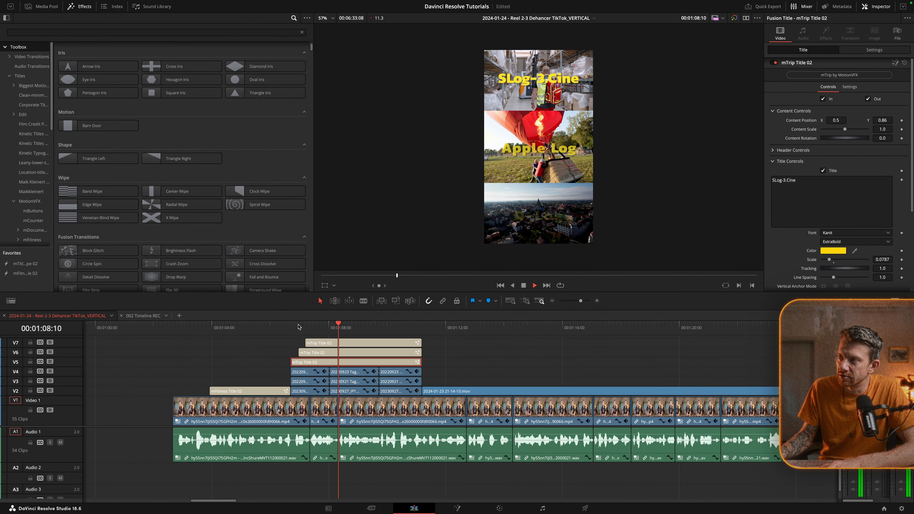
key(space)
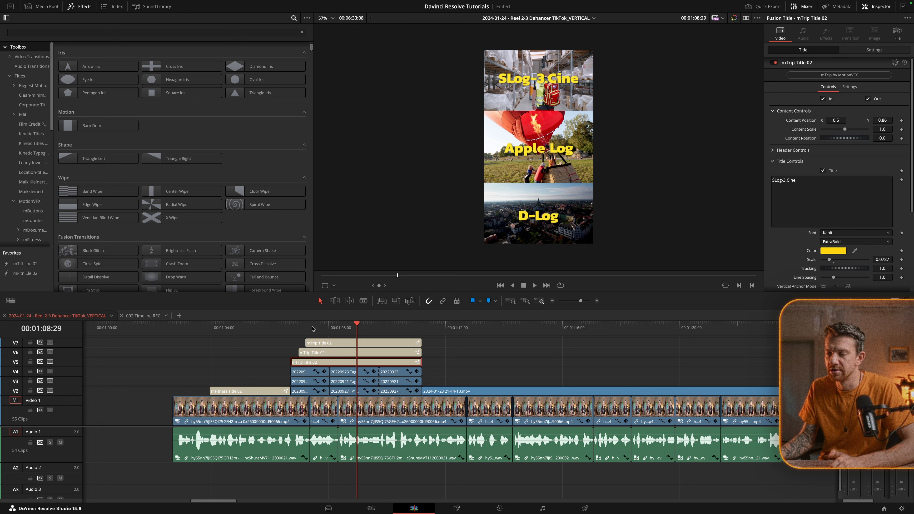
drag(337, 324, 328, 394)
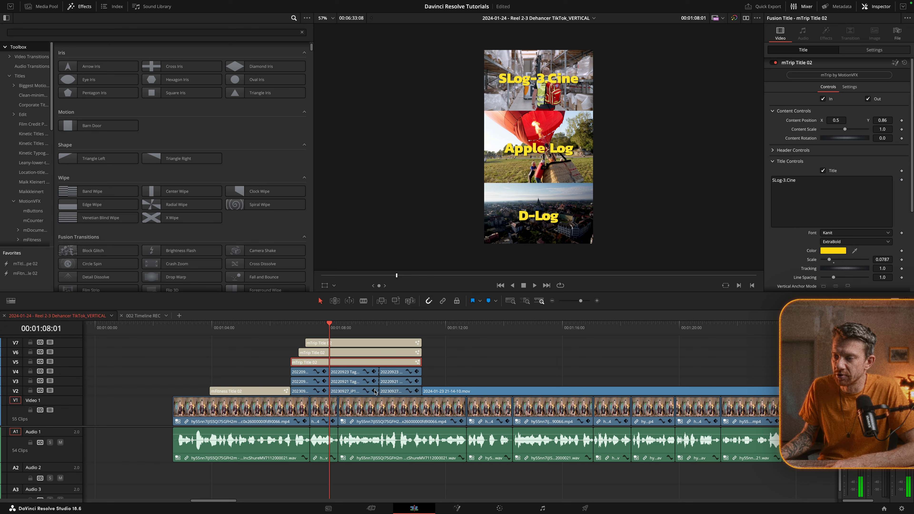
Disable the first and last split-screen clips on tracks V2, V3 and V4, leaving only the middle ones active
click(303, 372)
super+click(303, 382)
super+click(304, 392)
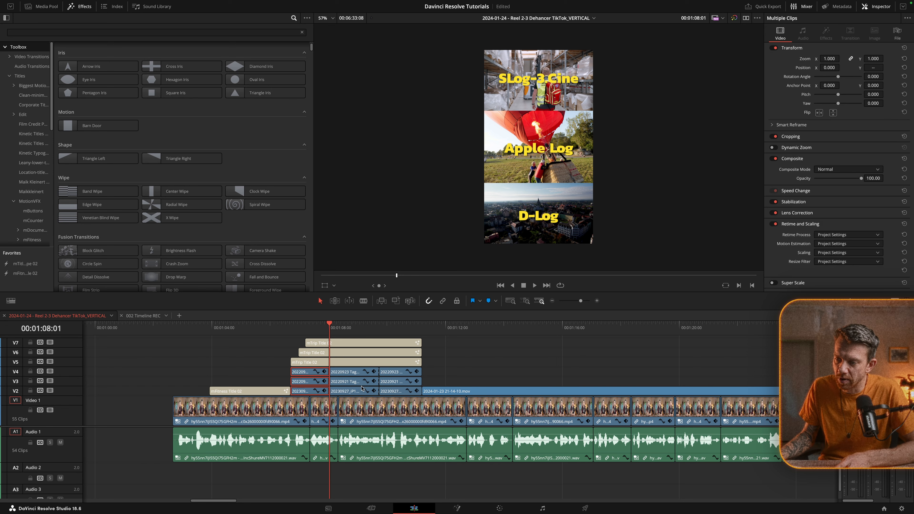
super+click(398, 392)
super+click(395, 382)
super+click(394, 372)
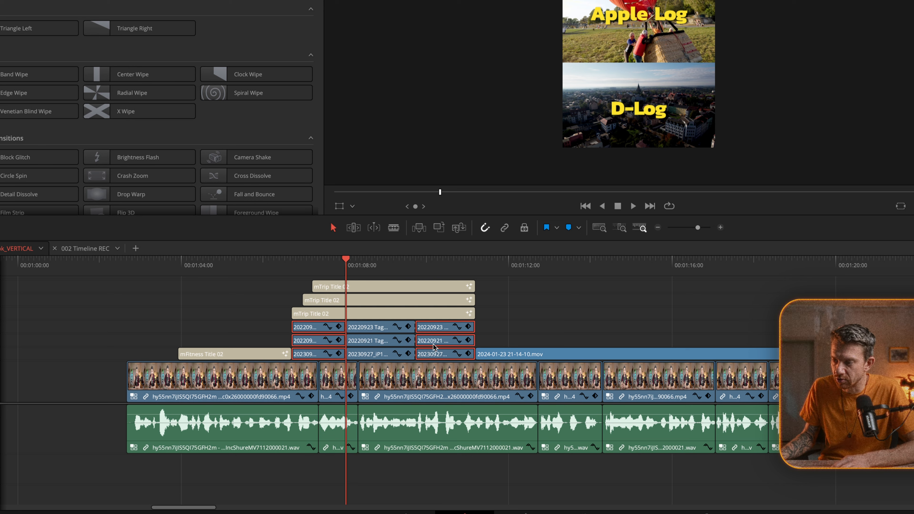
Turn off the Dehancer Pro effect on the middle clips of V2, V3 and V4 in the color grading workspace
click(379, 260)
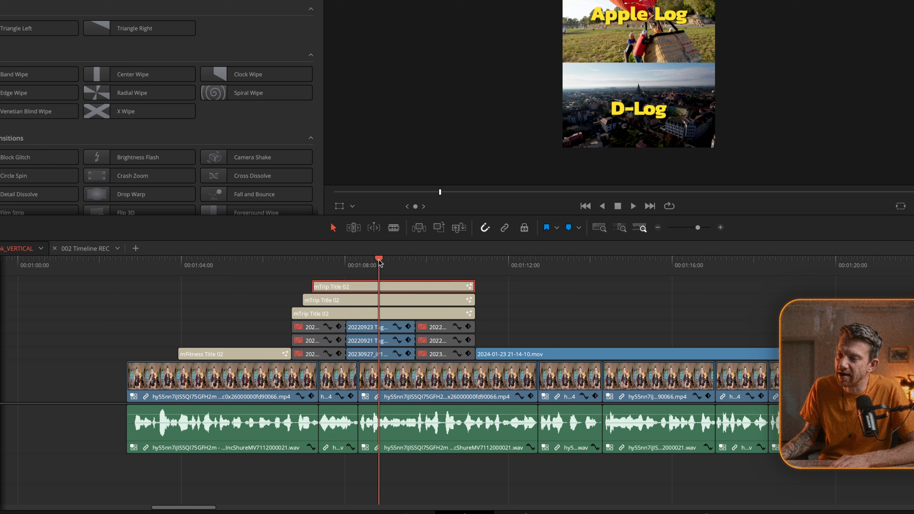
click(382, 342)
click(382, 354)
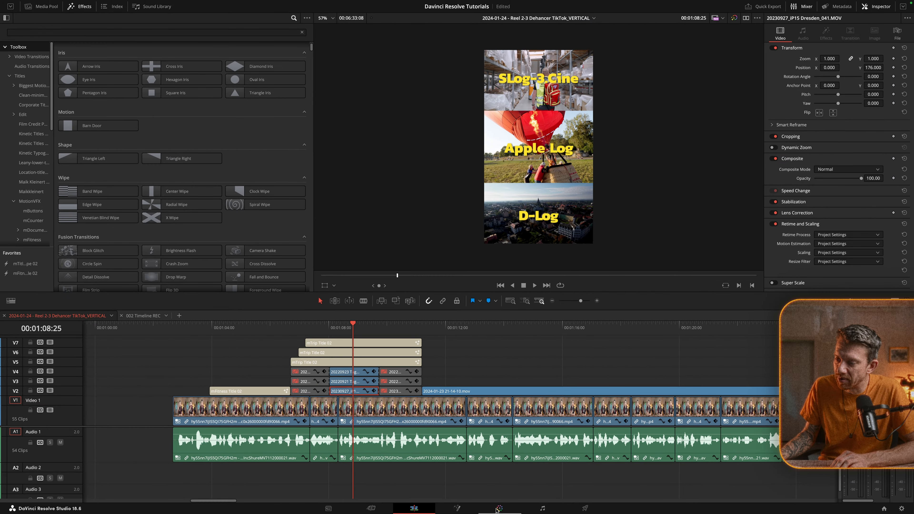
click(499, 508)
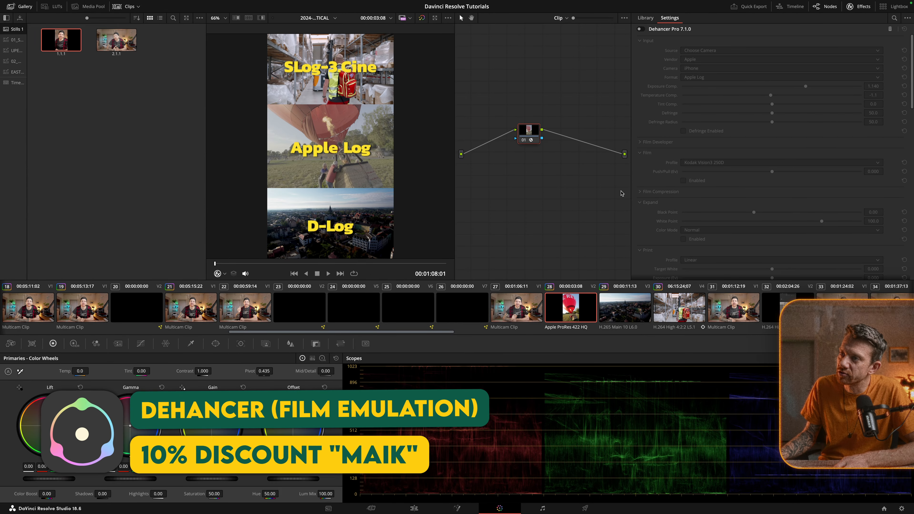
click(630, 309)
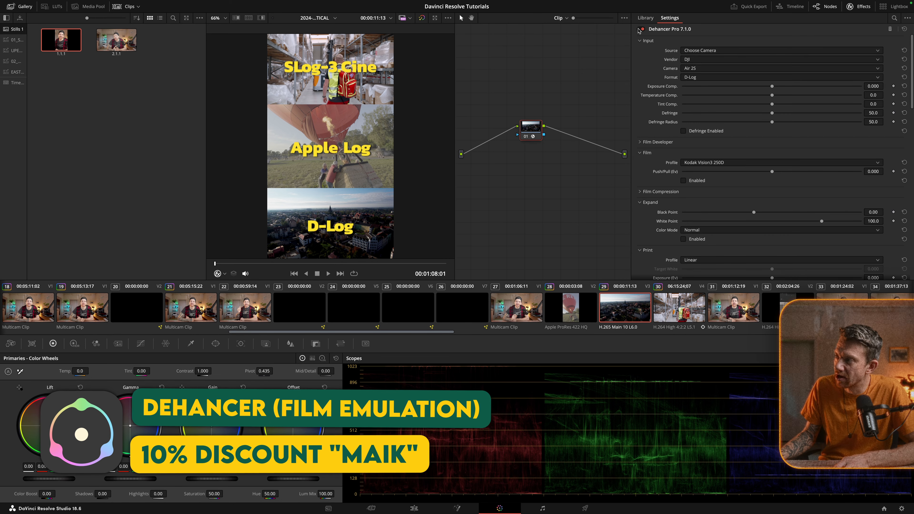
key(Down)
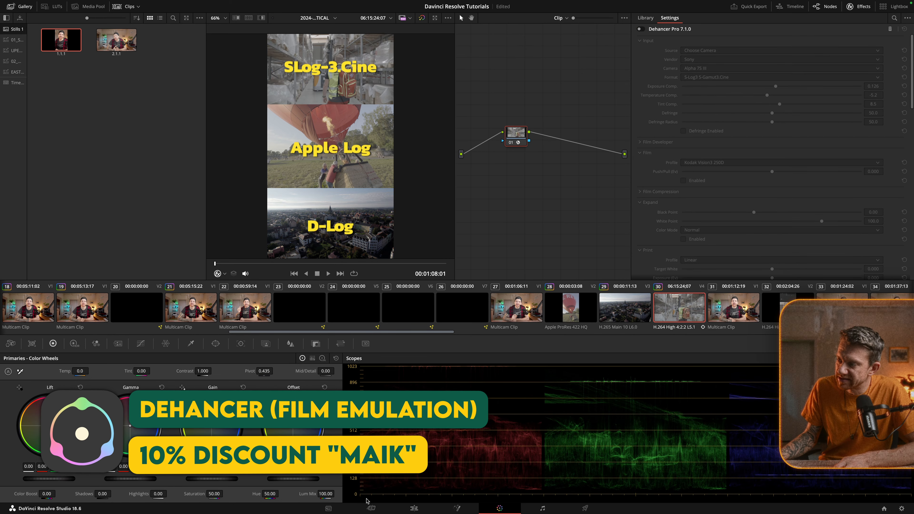
click(413, 509)
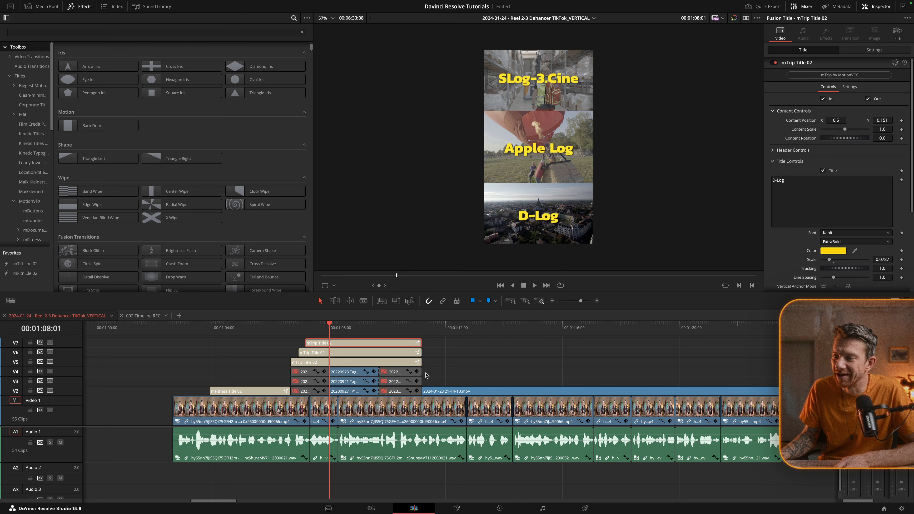
Re-enable the first and last split-screen clips on tracks V2, V3 and V4
click(357, 332)
drag(357, 334, 353, 333)
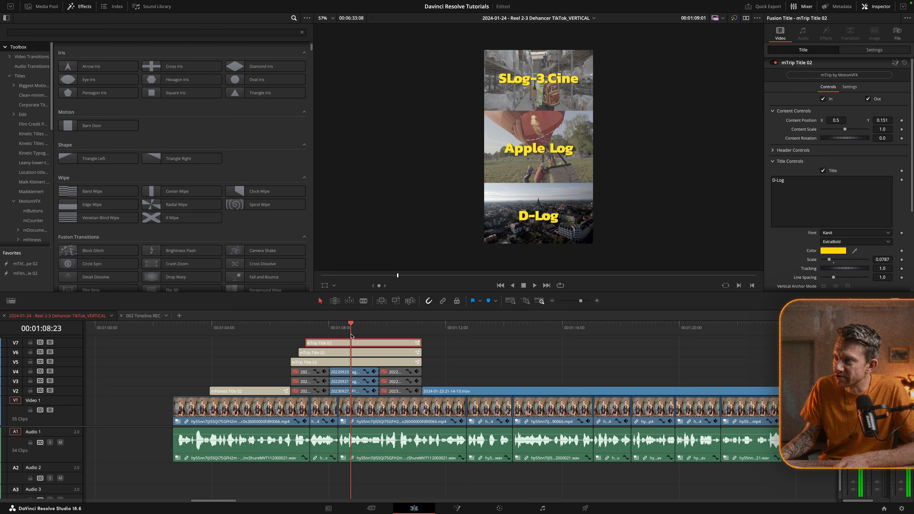
click(400, 373)
super+click(401, 380)
super+click(400, 390)
super+click(304, 391)
super+click(303, 384)
super+click(304, 374)
key(d)
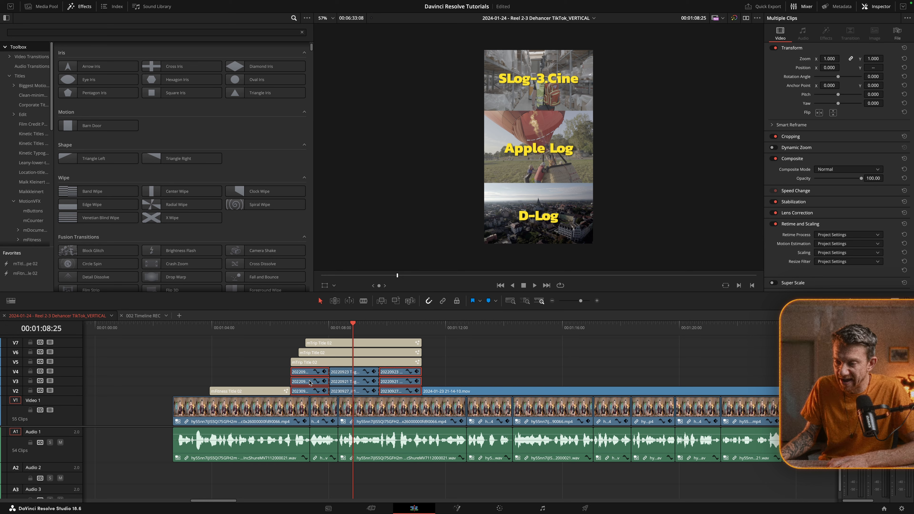
Disable the three mTrip Title 02 clips on V5, V6 and V7 and play the split-screen section
click(308, 325)
key(space)
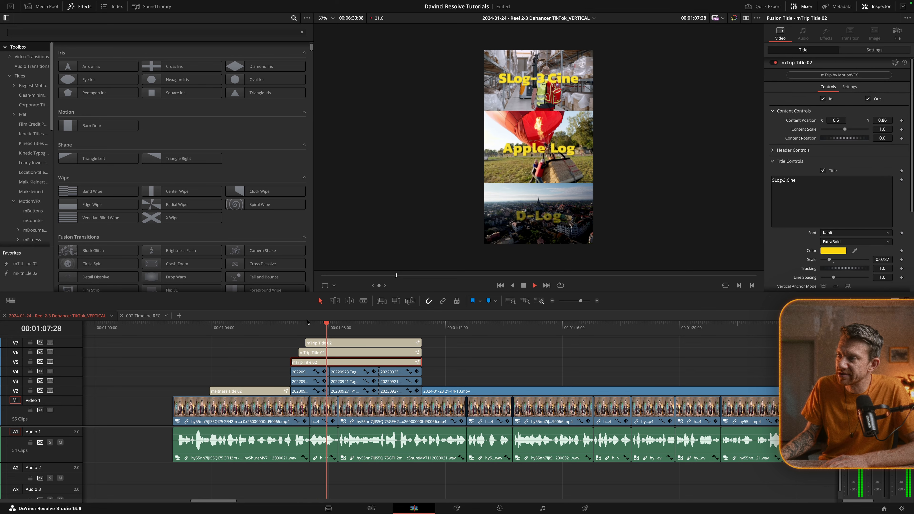
drag(458, 337, 383, 361)
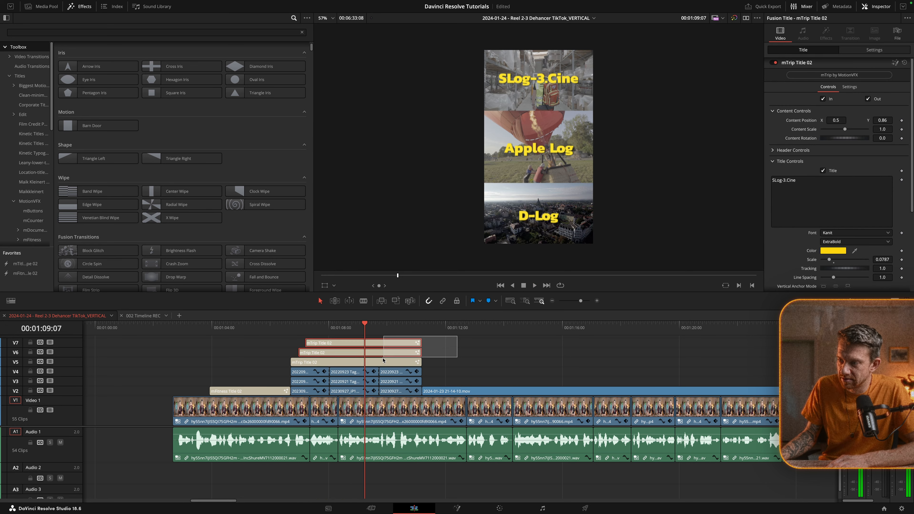
key(d)
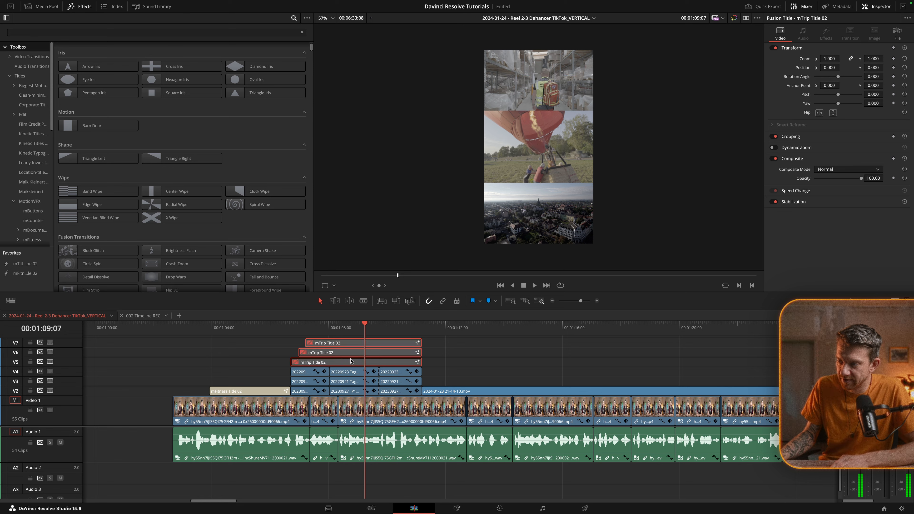
click(291, 329)
key(space)
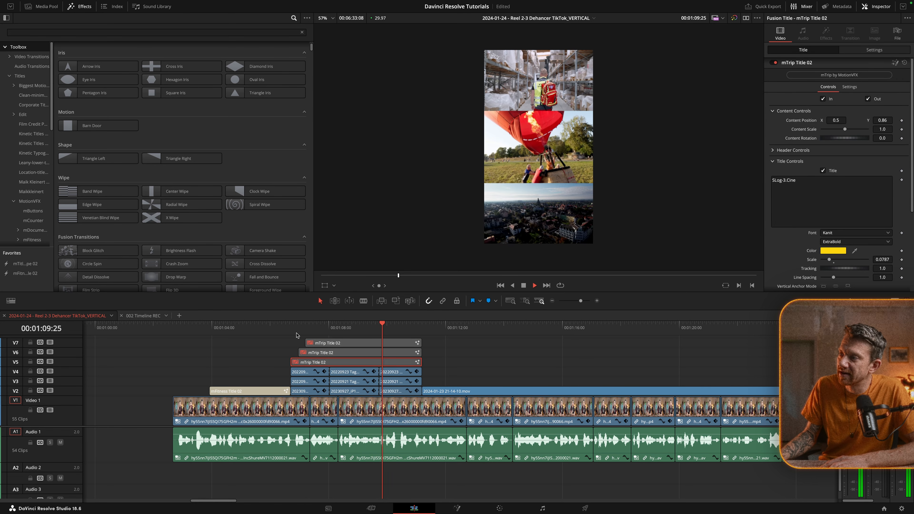
Add an Edge Wipe transition at the 00:01:08:01 cut on V4, V3 and V2, and mark Edge Wipe as a favorite
click(329, 329)
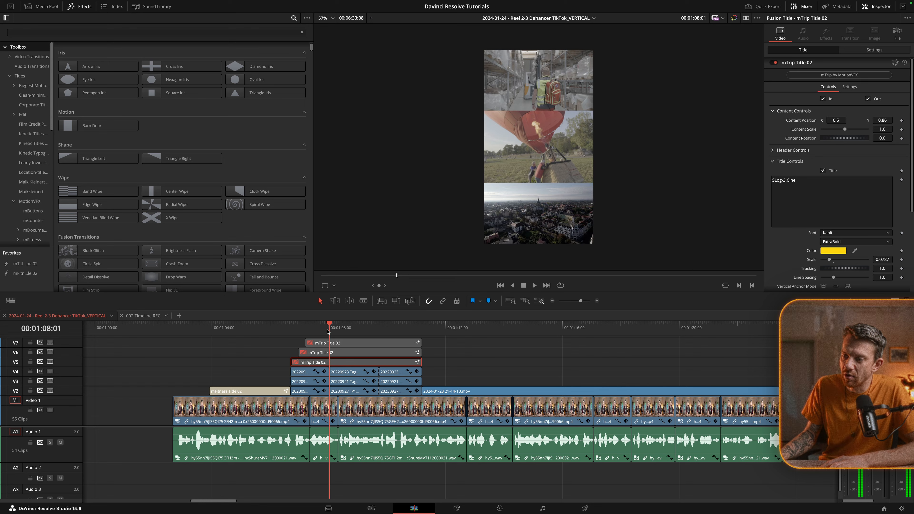
key(ctrl+=)
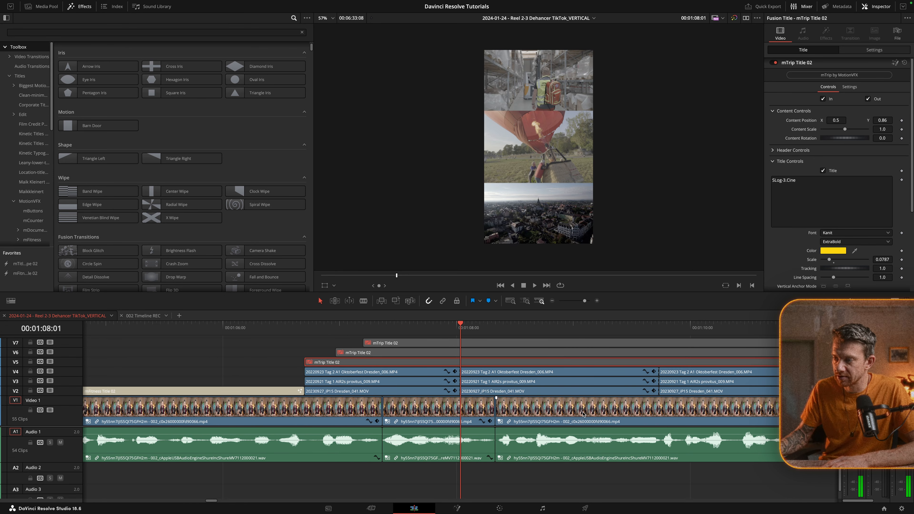
scroll(509, 376, right, 5)
scroll(509, 375, right, 1)
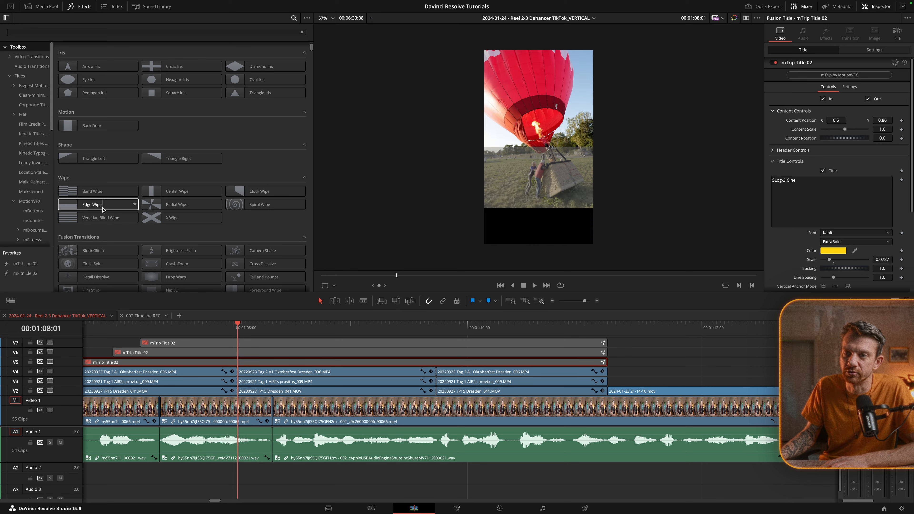
drag(97, 208, 240, 373)
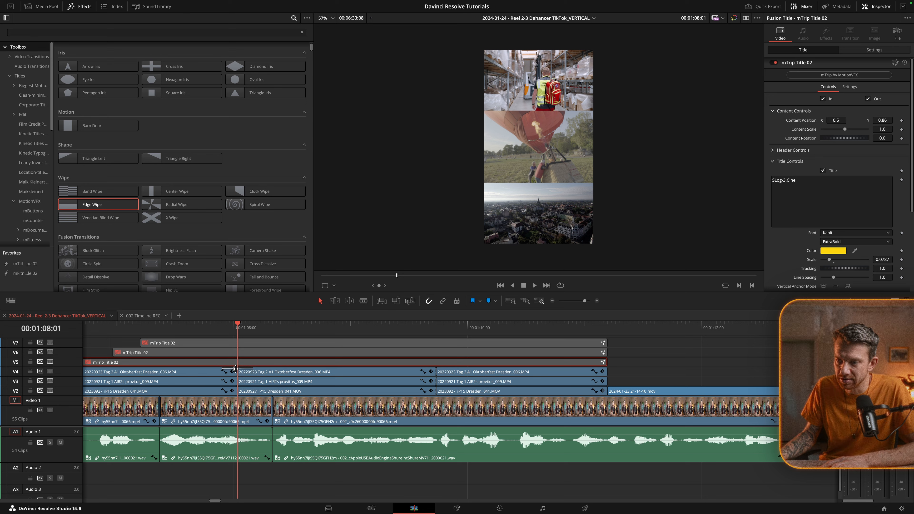
drag(119, 204, 239, 381)
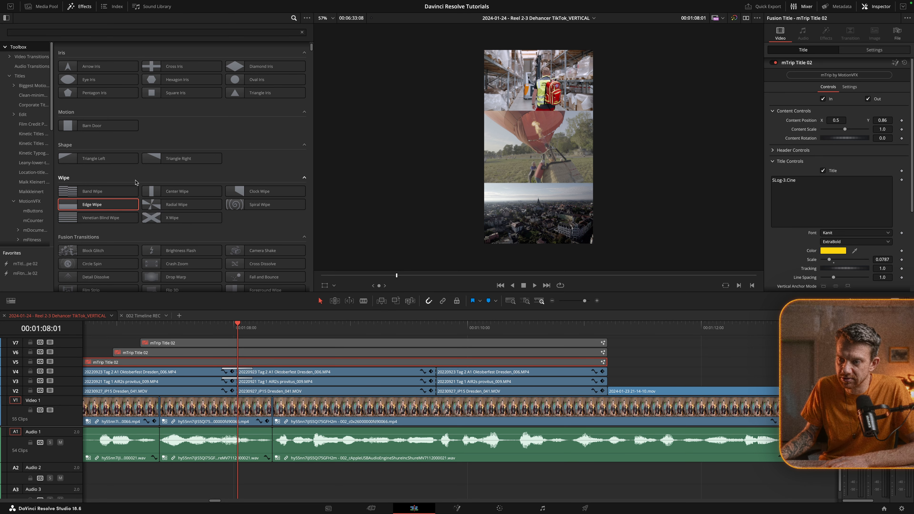
click(135, 204)
drag(111, 205, 239, 394)
Add an Edge Wipe transition at the second split-screen cut on V4, V3 and V2
drag(25, 284, 435, 375)
drag(24, 284, 438, 382)
drag(32, 284, 437, 391)
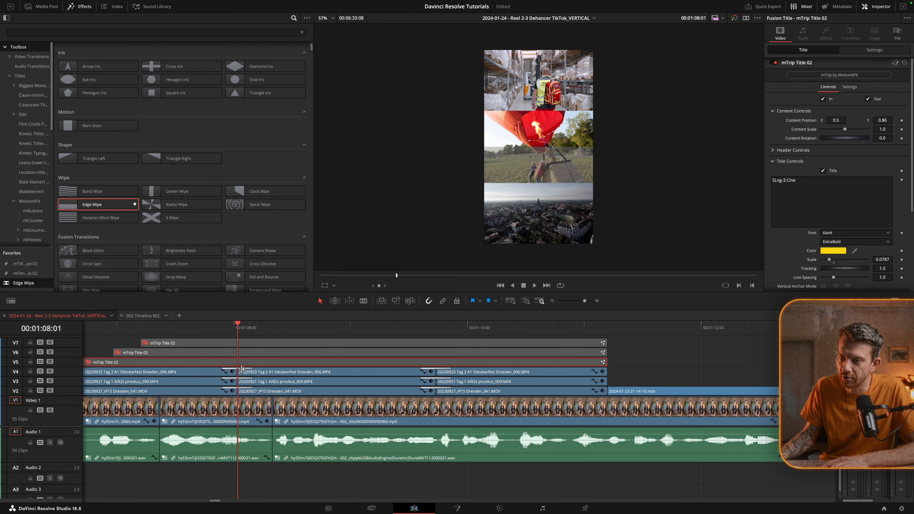
Set the angle of the Edge Wipe at the first cut on V4 to 90
click(241, 369)
click(238, 370)
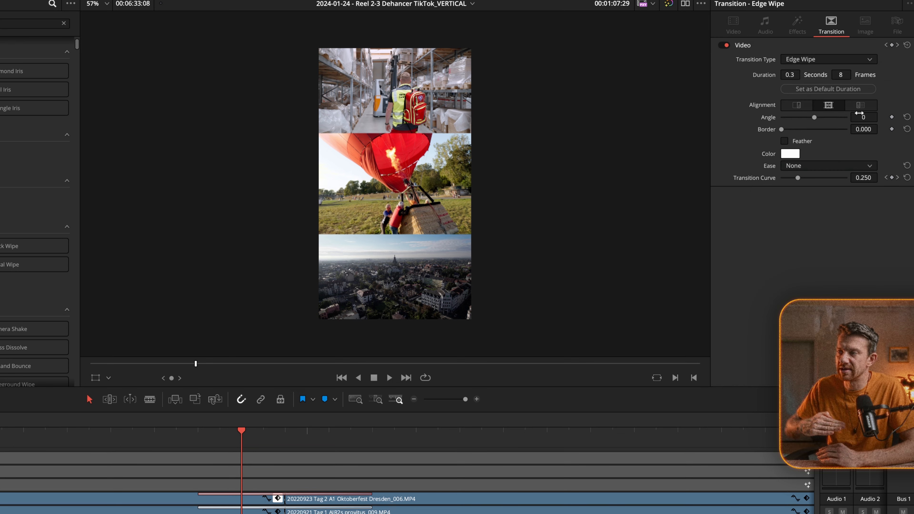
click(862, 118)
text(90)
key(Return)
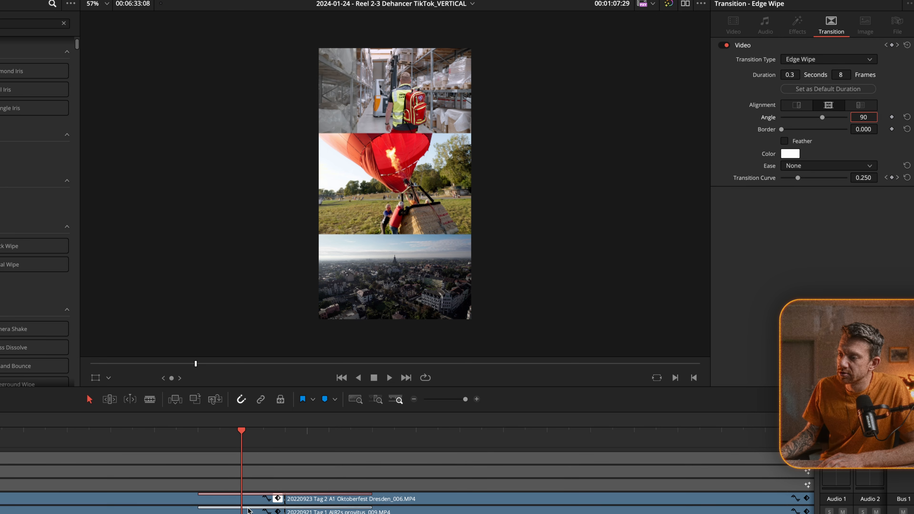
Play and step frame by frame through the wipes at the first cut to examine their directions
click(220, 438)
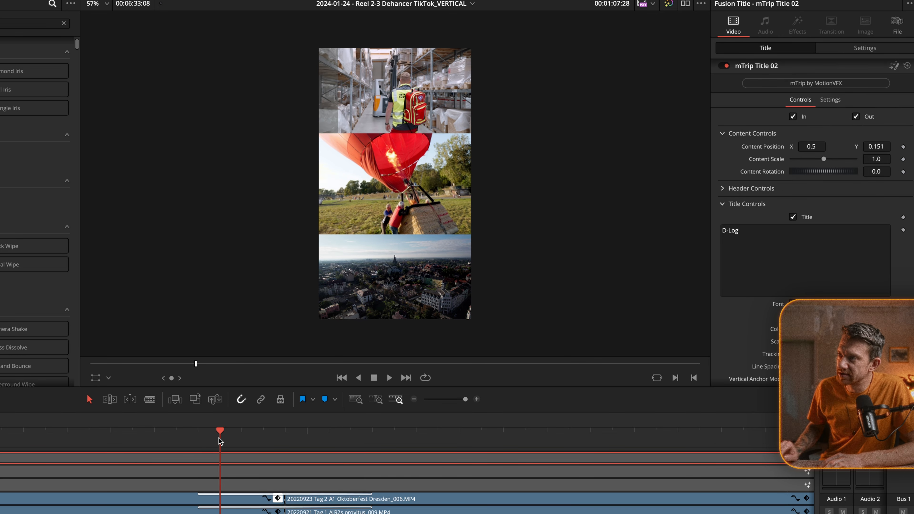
key(space)
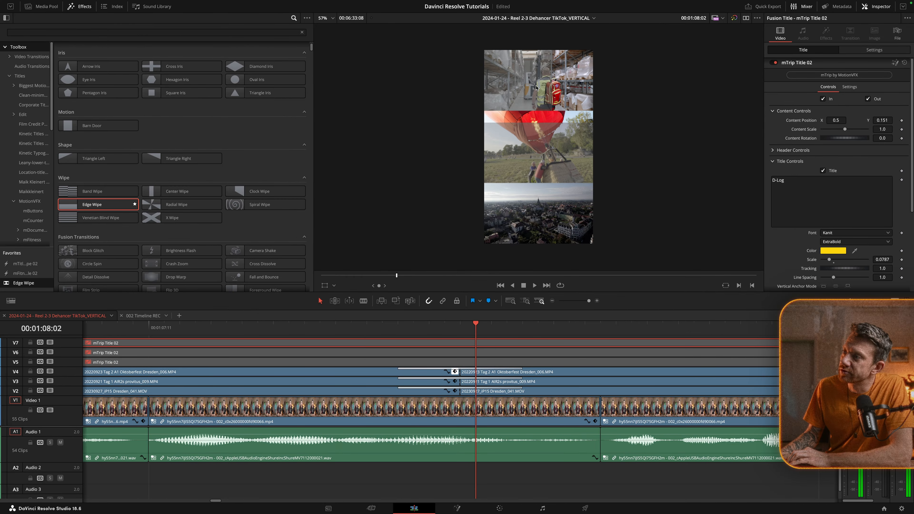
key(Right)
key(Right)
key(Right)
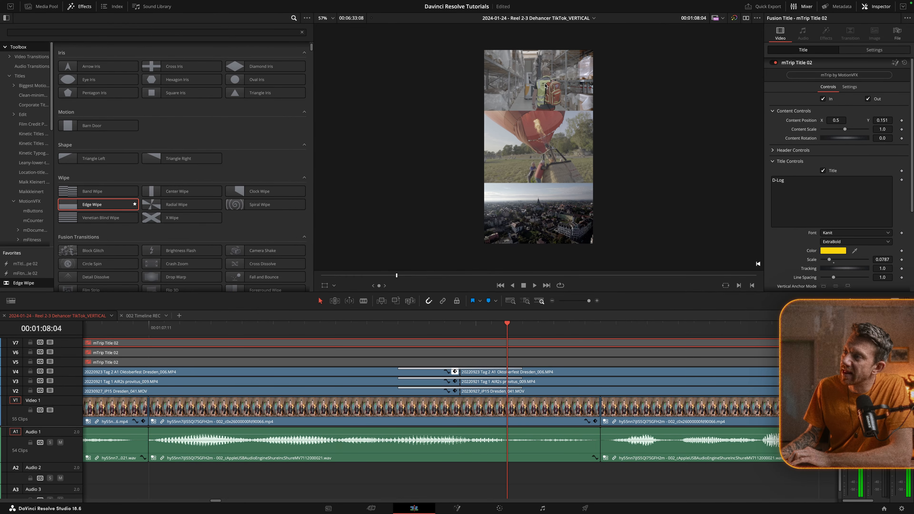
key(Left)
key(Left)
key(Left)
key(Left)
key(Left)
key(Left)
key(Left)
key(Right)
key(Right)
key(Right)
key(Right)
key(Right)
key(Left)
key(Left)
key(Left)
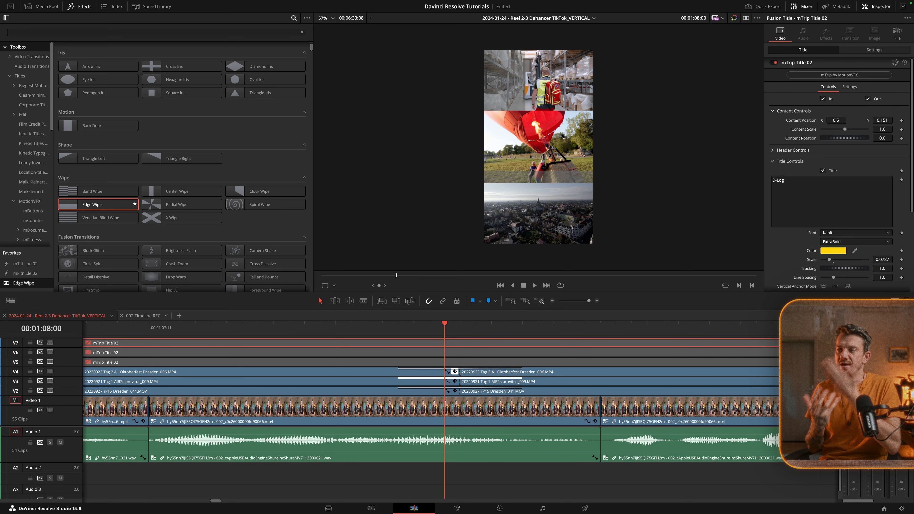
Toggle the clips before the first cut on V3 and V2 off and on to identify which picture each track shows
click(440, 379)
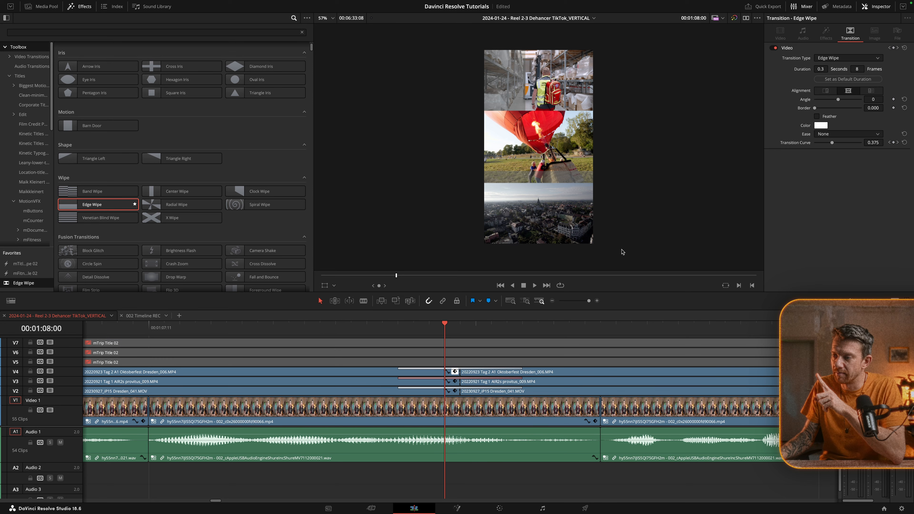
click(488, 382)
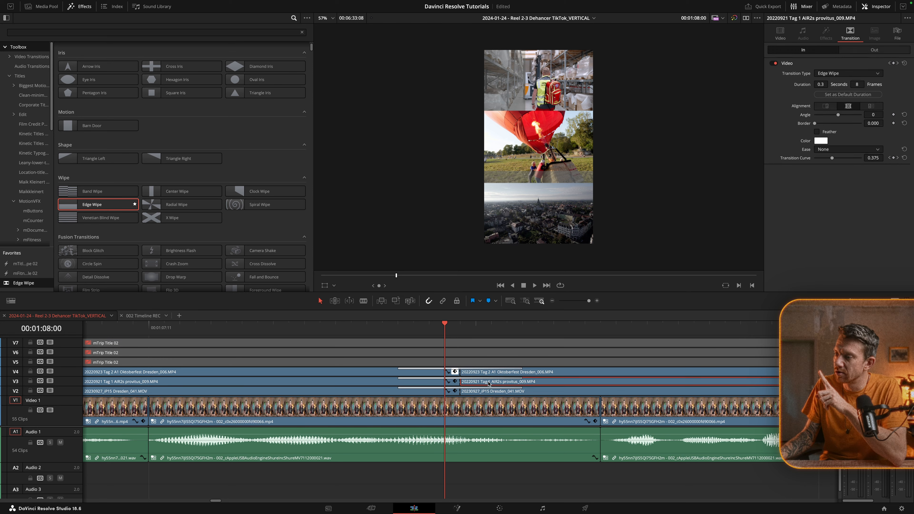
click(417, 383)
key(d)
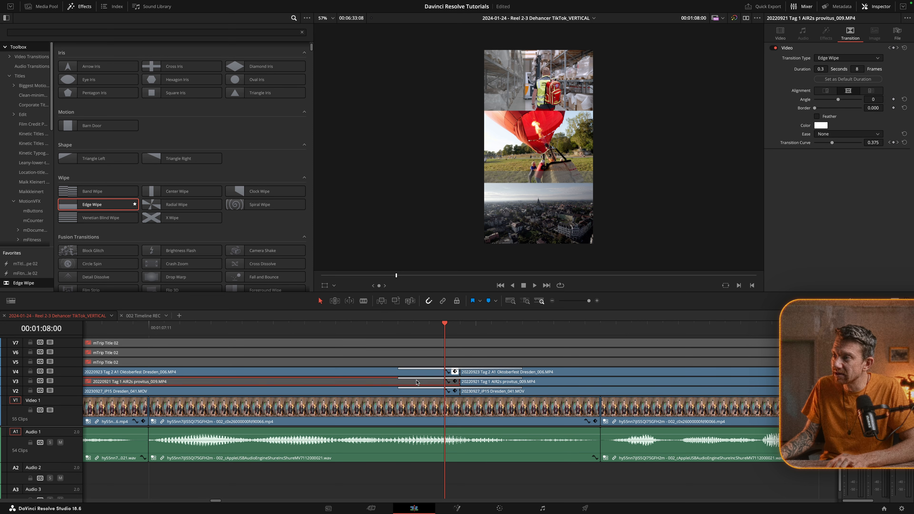
key(d)
drag(398, 325, 335, 325)
click(355, 392)
key(d)
key(d)
key(d)
key(d)
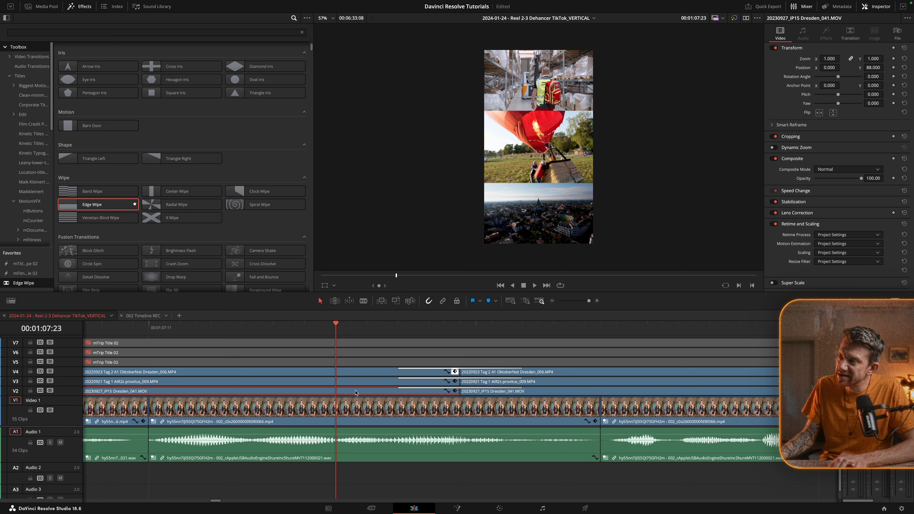
Set the angle of the Edge Wipe at the first cut on V2 to -90 and preview the wipe
click(452, 389)
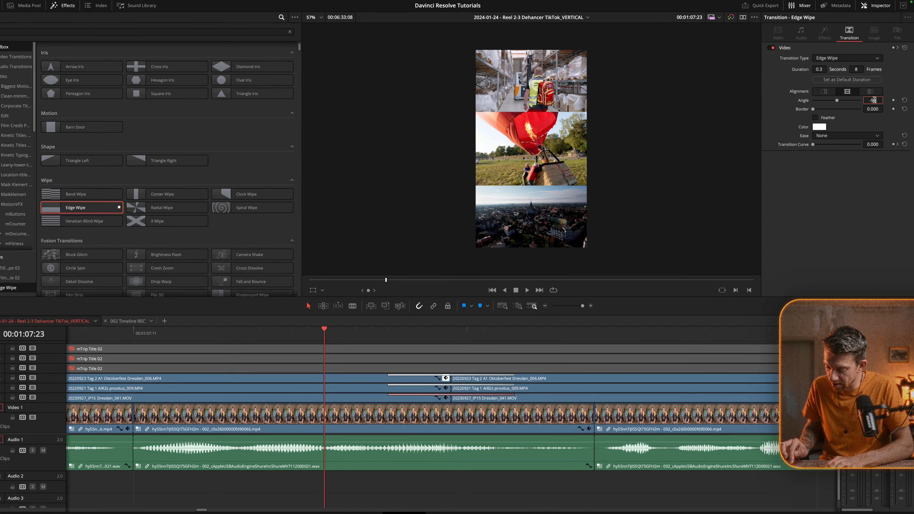
text(-90)
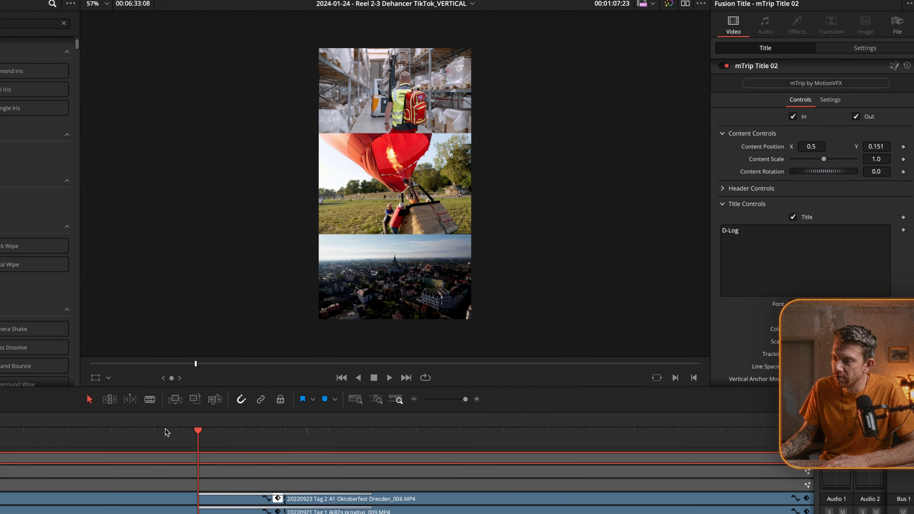
key(Left)
key(Right)
key(Right)
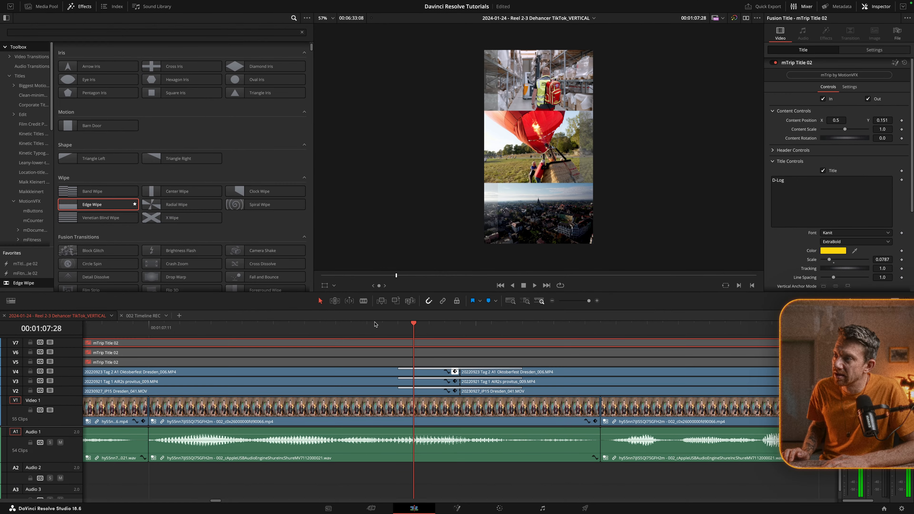
Step frame by frame through the wipes at the first cut and play that section to examine the wipe directions
key(Right)
key(Right)
key(Right)
key(Right)
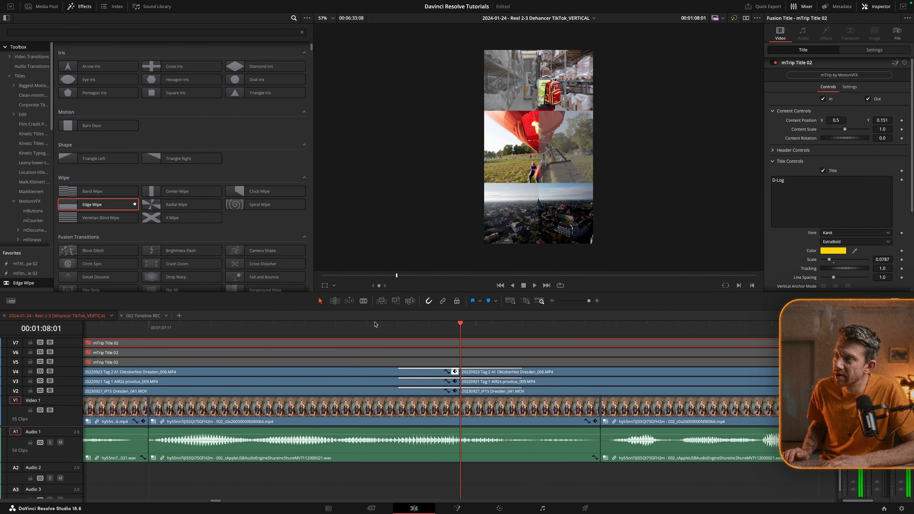
key(Right)
key(Right)
key(Right)
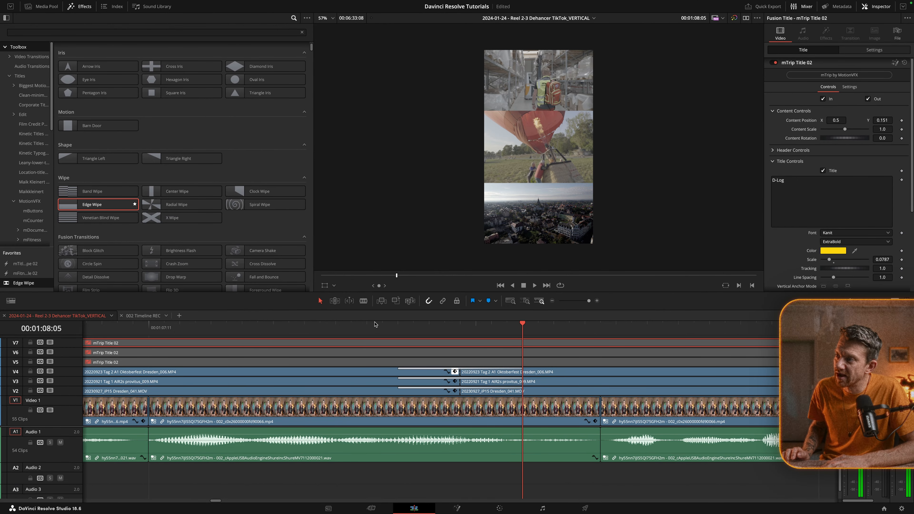
key(Left)
key(Left)
click(196, 324)
key(space)
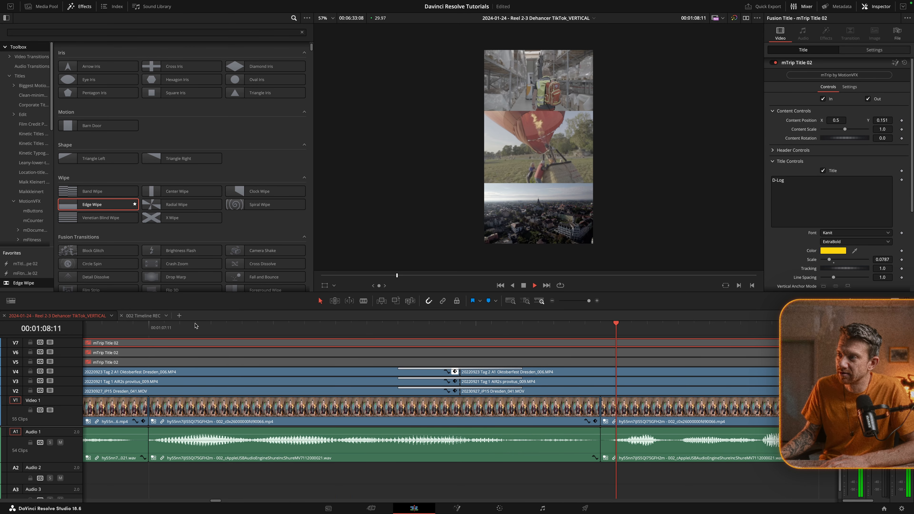
Set the angle of the Edge Wipe at the second cut on V4 to -90 and view its Ease options
scroll(195, 326, down, 5)
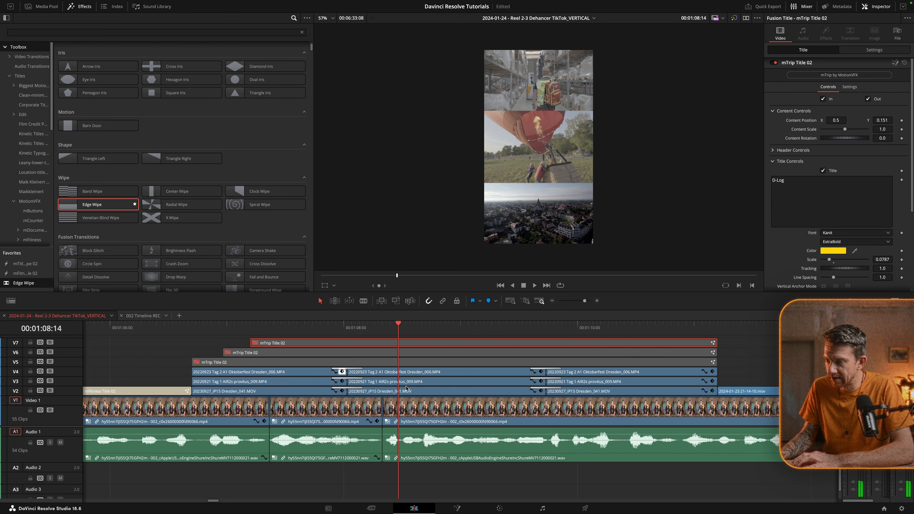
scroll(402, 388, right, 3)
click(365, 390)
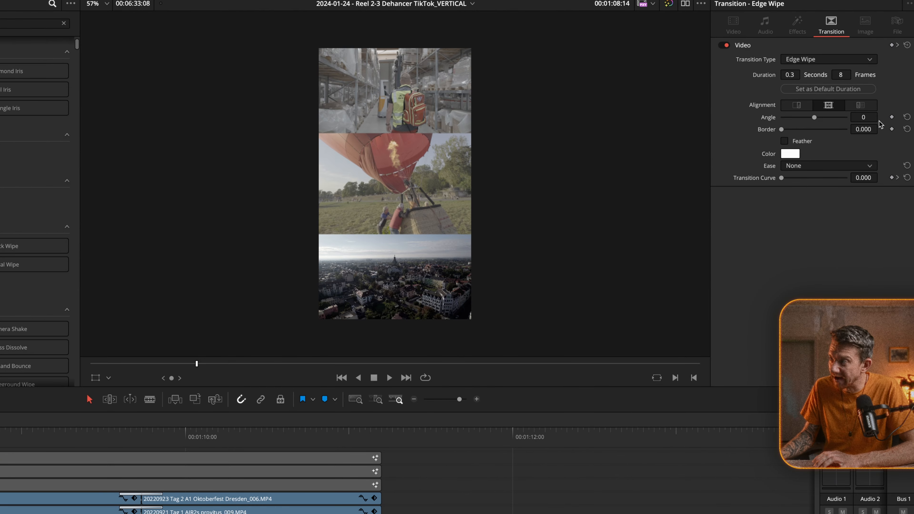
double_click(878, 98)
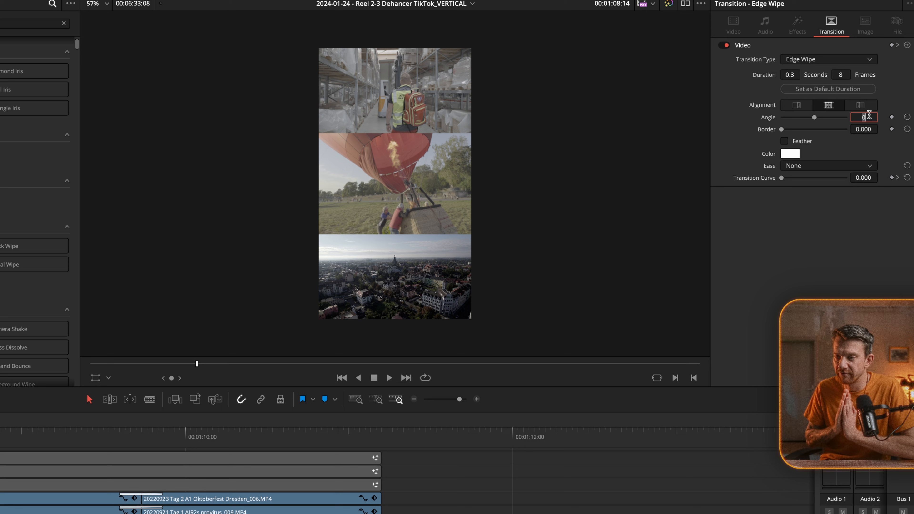
text(90)
key(Return)
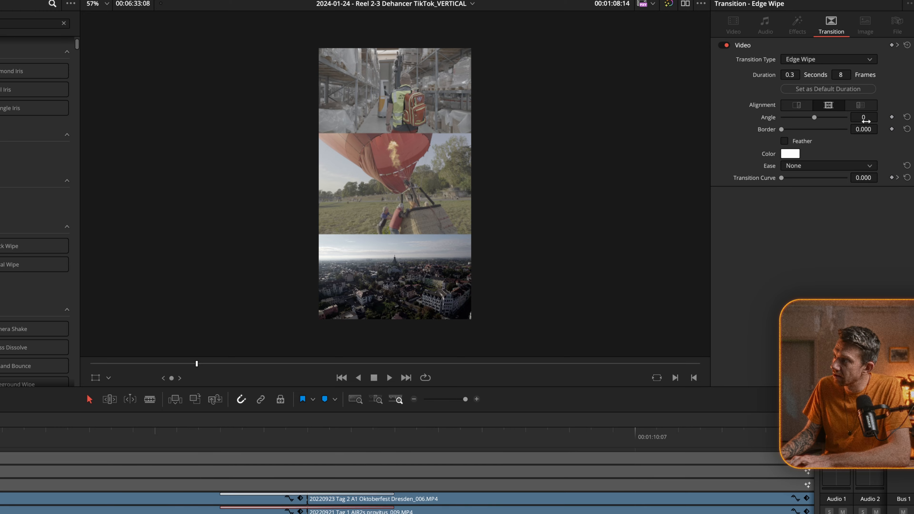
click(866, 121)
key(BackSpace)
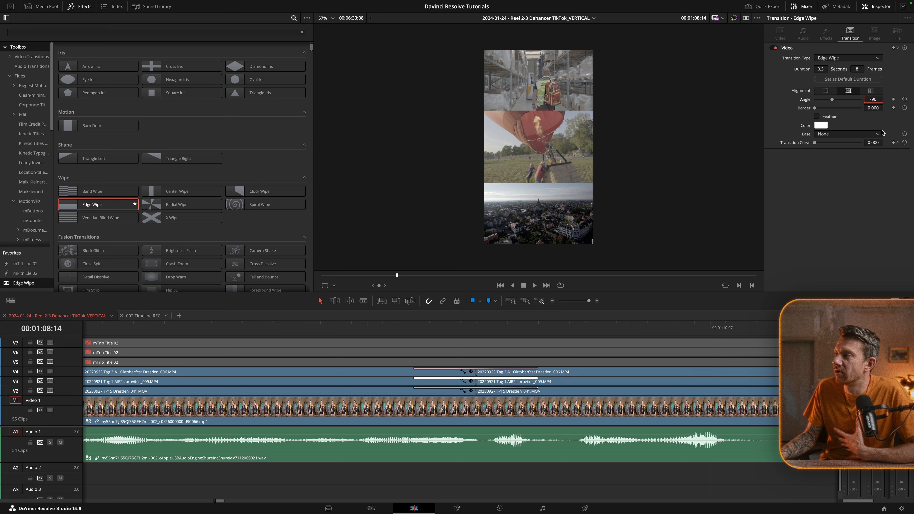
click(855, 134)
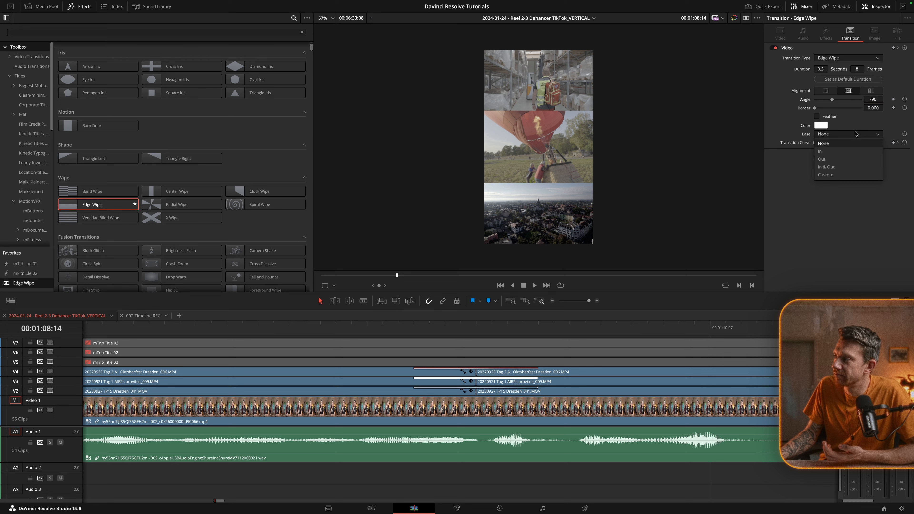
click(815, 201)
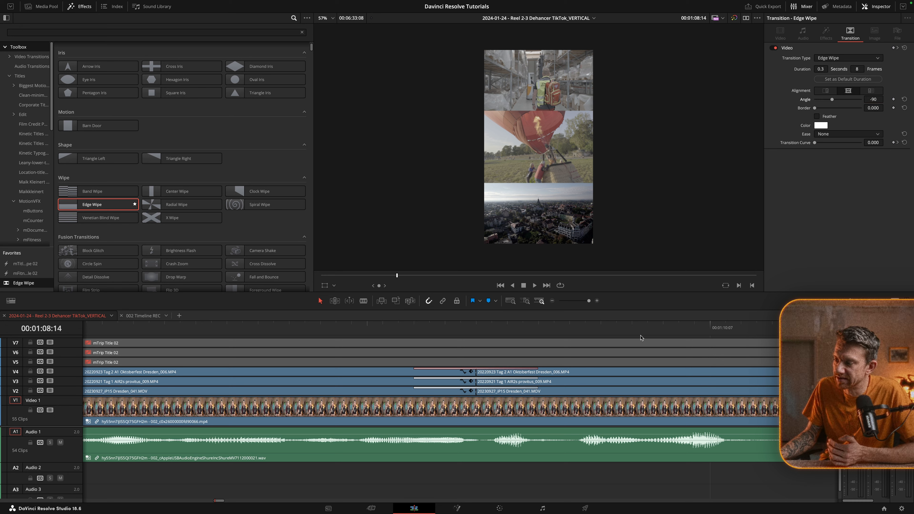
Step frame by frame through the wipes at the second cut to examine the change back to the graded clips
scroll(642, 338, down, 3)
click(720, 324)
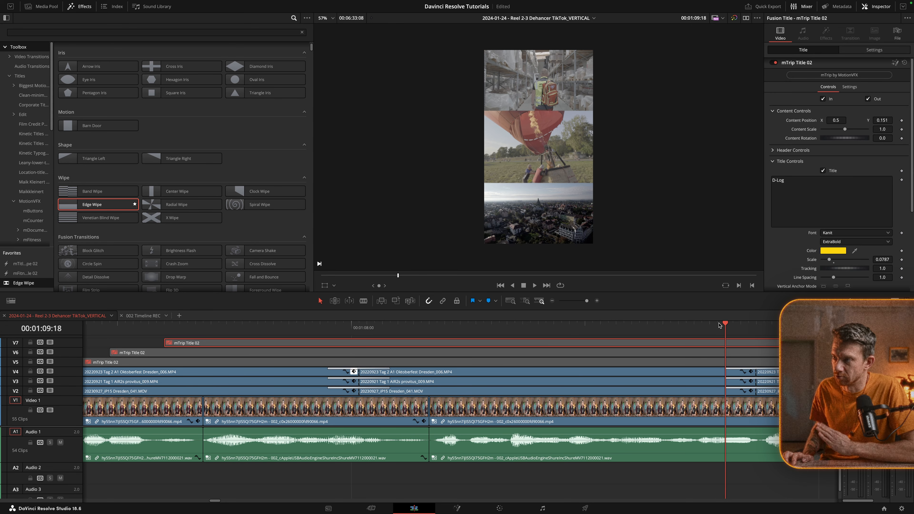
key(Right)
key(Right)
key(Right)
key(Right)
key(Right)
key(Right)
key(Right)
key(Right)
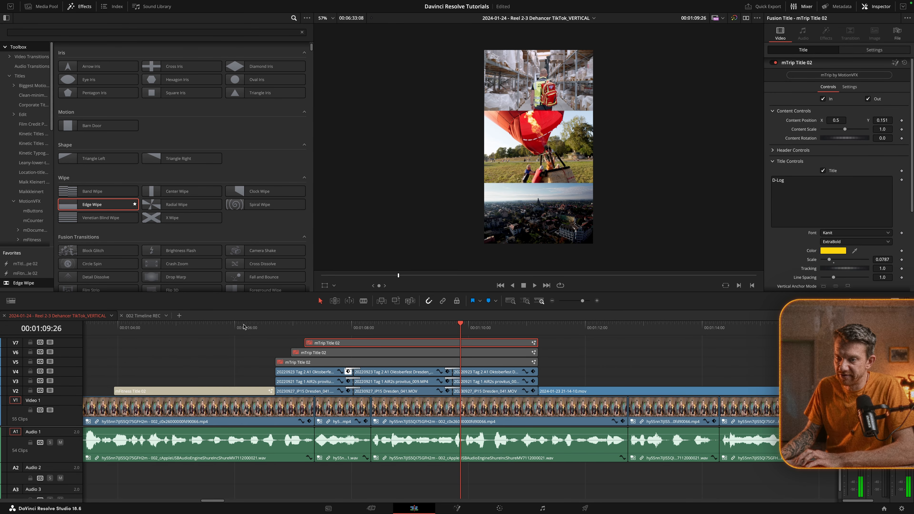
Play the split-screen section across both cuts to review the wipes in sequence
click(243, 327)
key(space)
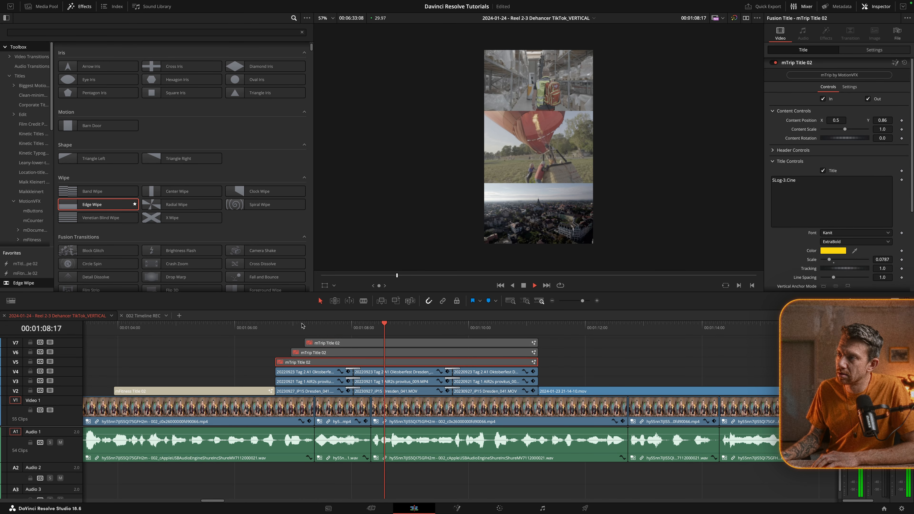
key(space)
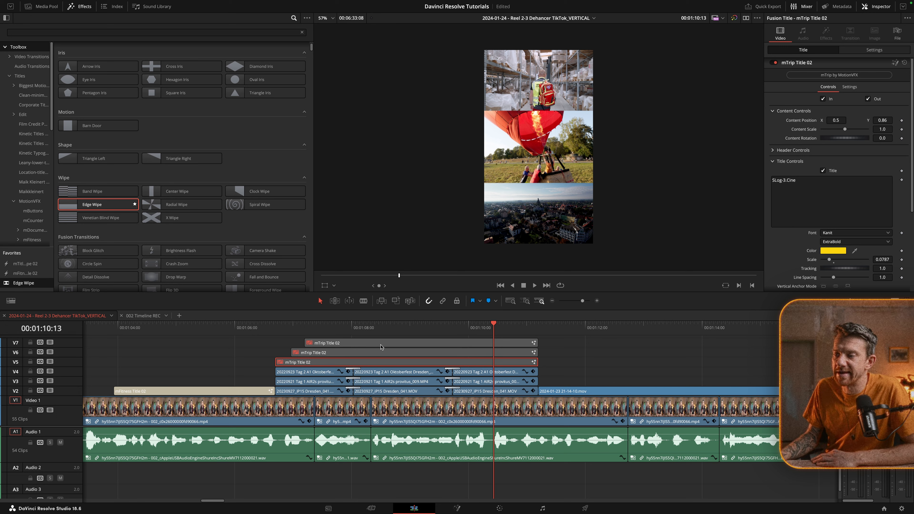
Enable the three mTrip Title 02 clips on V5, V6 and V7 and play the comparison from its start
ctrl+click(415, 353)
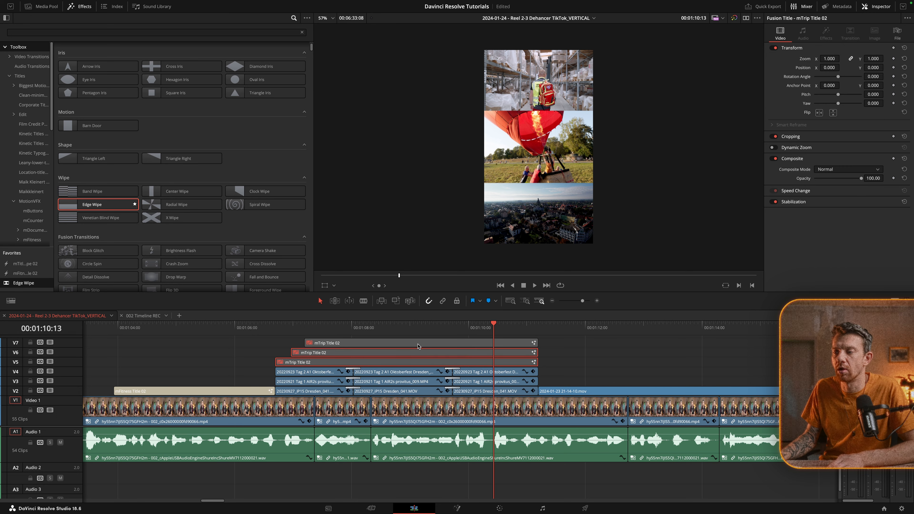
key(d)
click(275, 325)
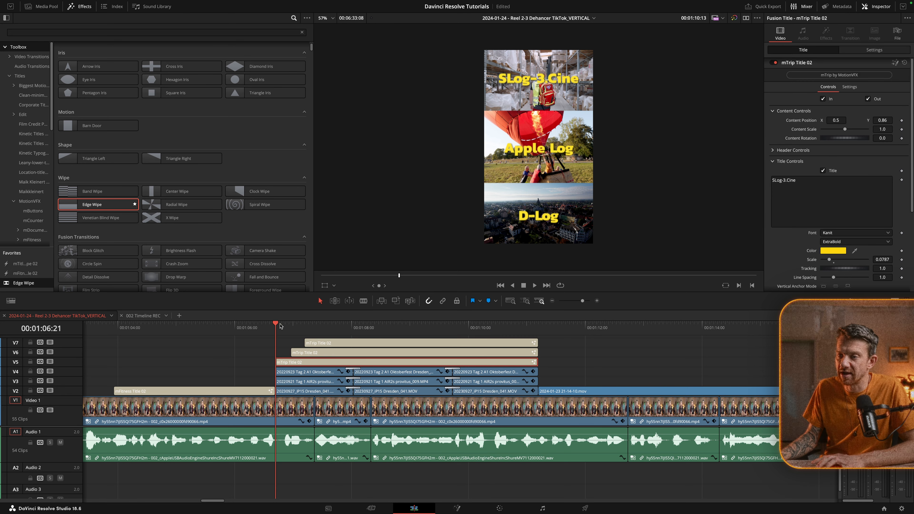
key(space)
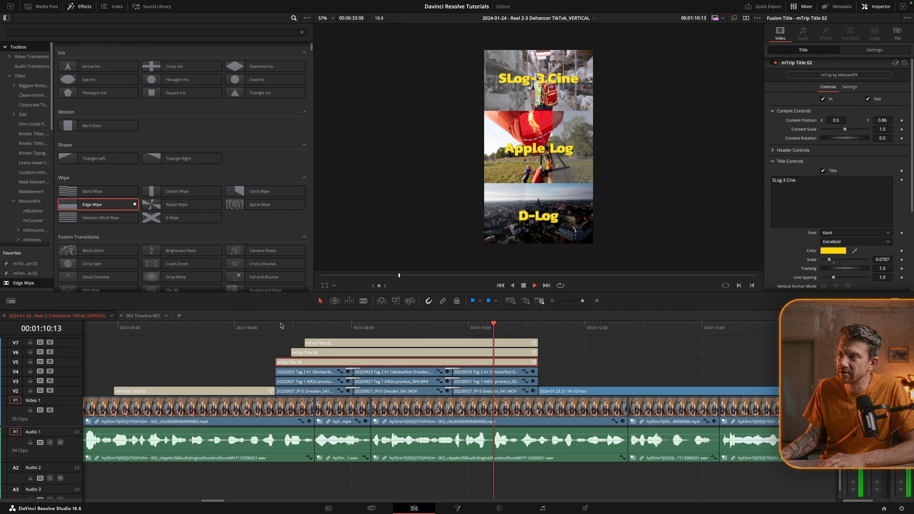
key(space)
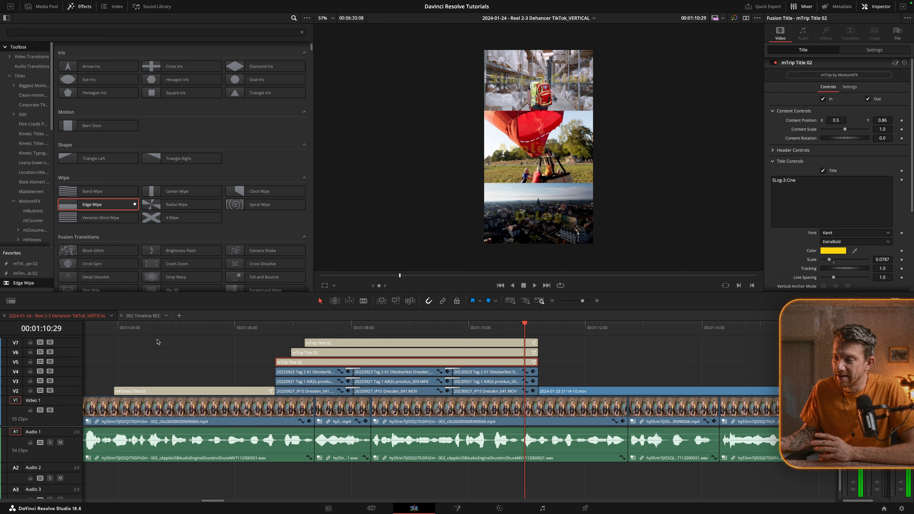
Enlarge the timeline around the second cut to inspect its wipe transitions
key(super+=)
key(super+=)
scroll(295, 362, left, 15)
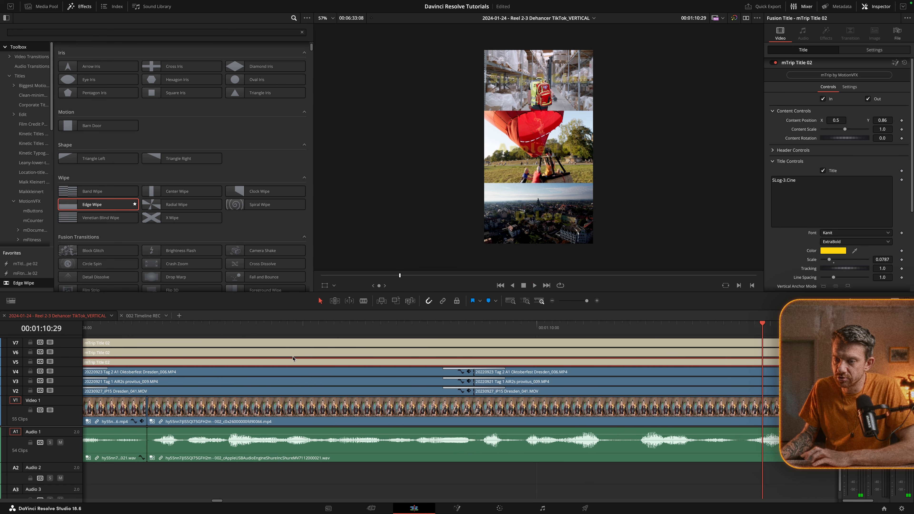